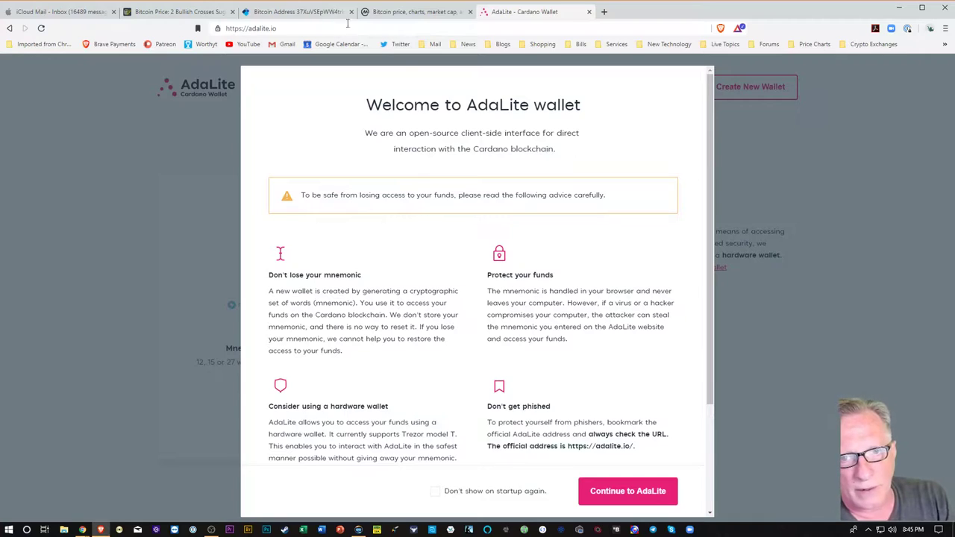
Step: Dismiss the AdaLite welcome notice and unlock the Cardano wallet with the Ledger hardware wallet
left_click(630, 493)
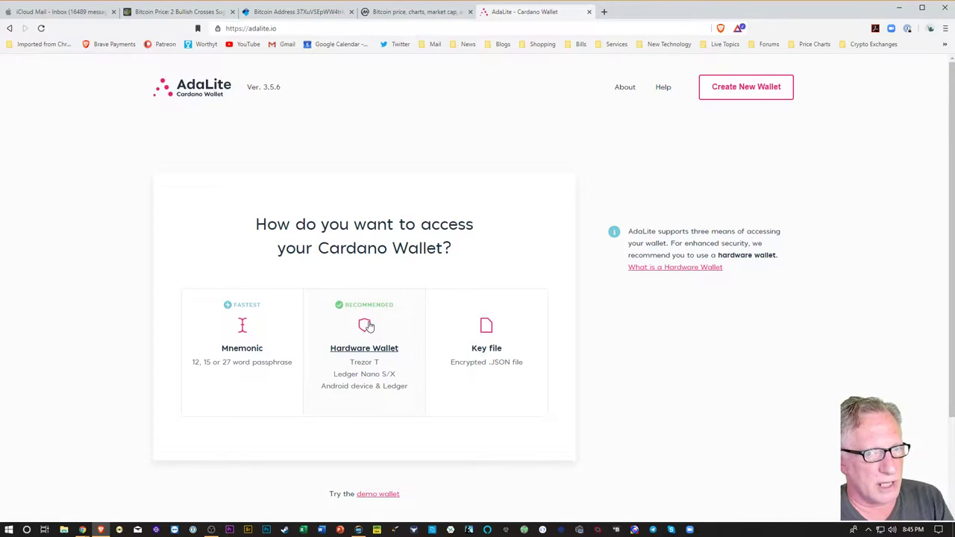
left_click(366, 328)
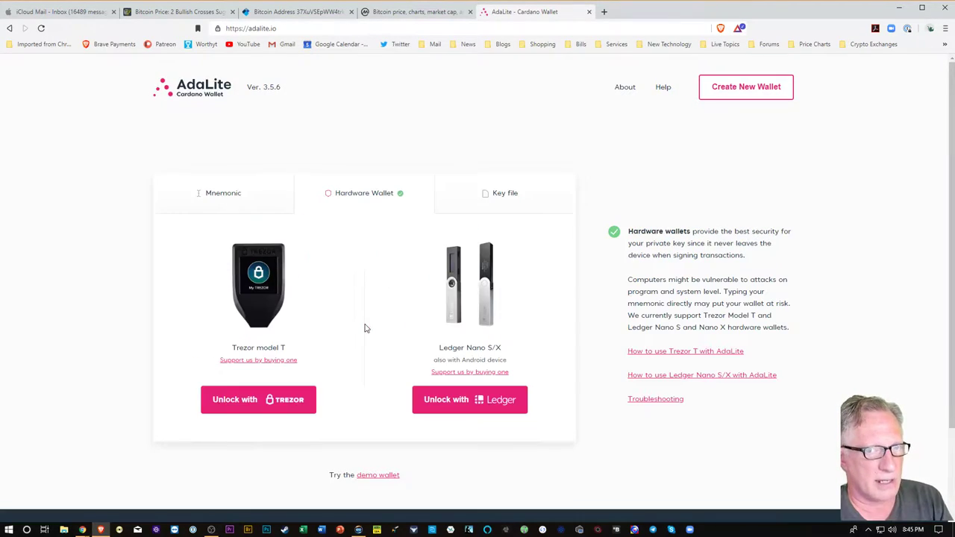
left_click(457, 399)
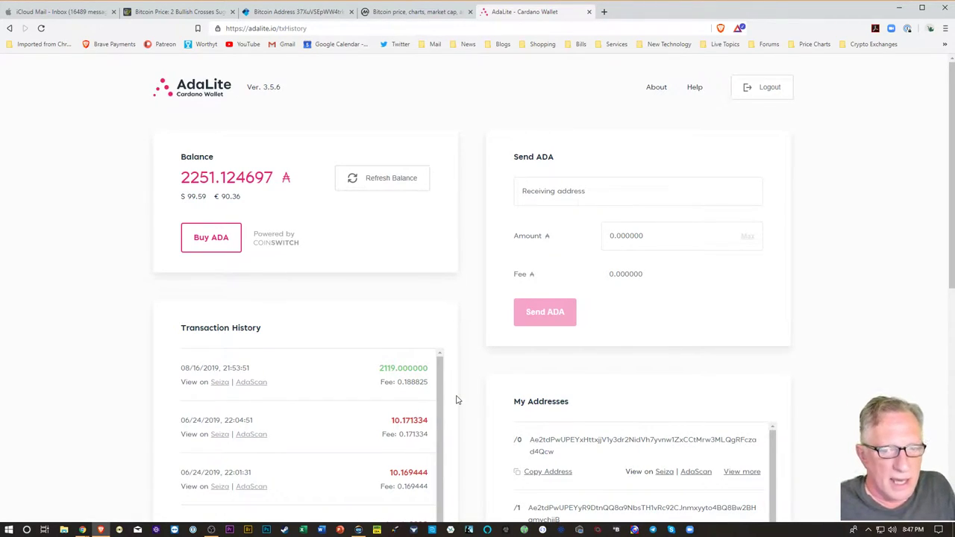
Step: Bring up the phone mirror briefly, minimize it, and copy the /0 receiving address from My Addresses
left_click(359, 529)
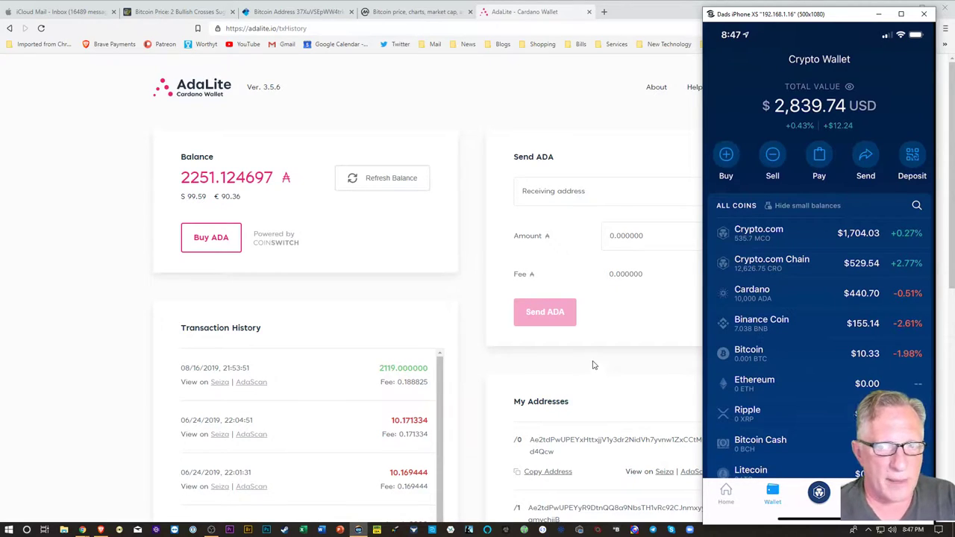
scroll(601, 326, "down", 1)
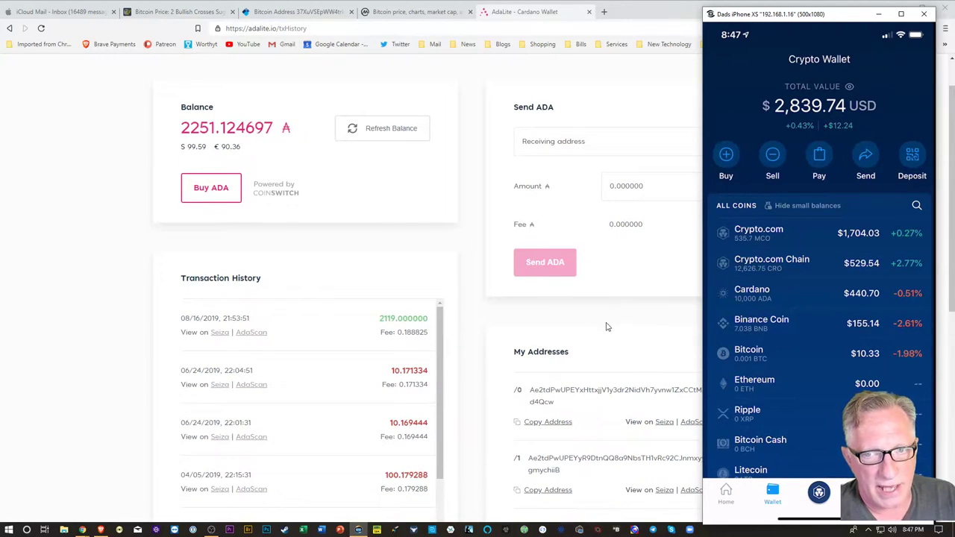
left_click(878, 14)
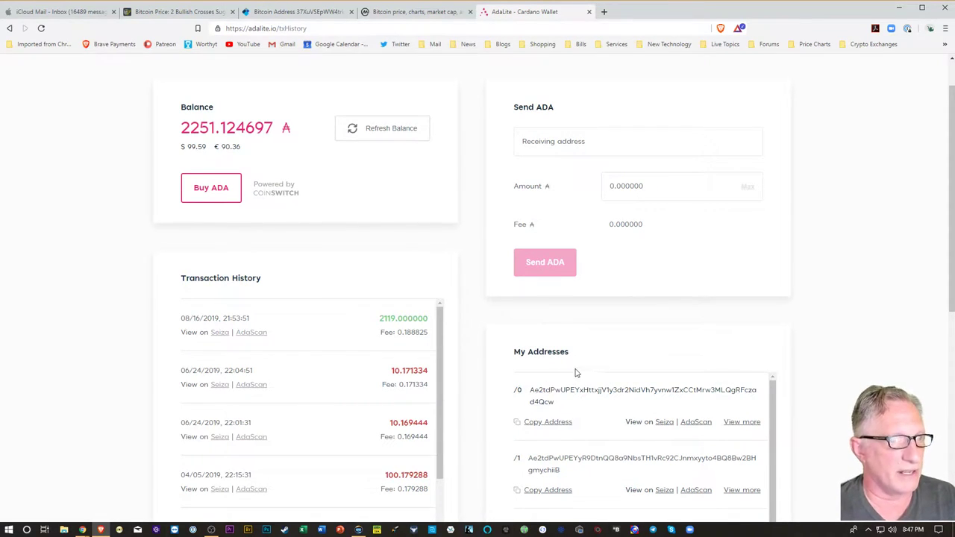
left_click(533, 422)
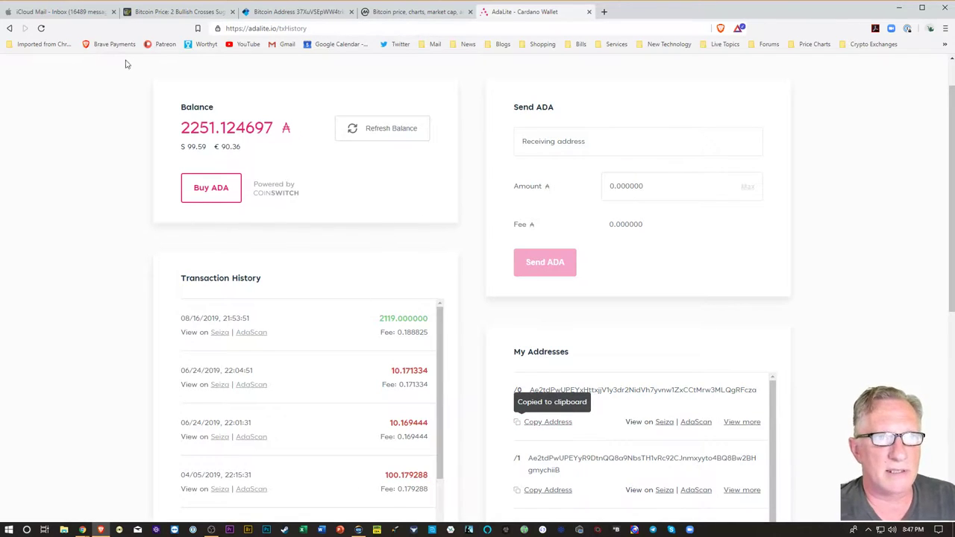
Step: Switch to iCloud Mail and compose a new email to the owner's own address with the subject "ada"
left_click(57, 11)
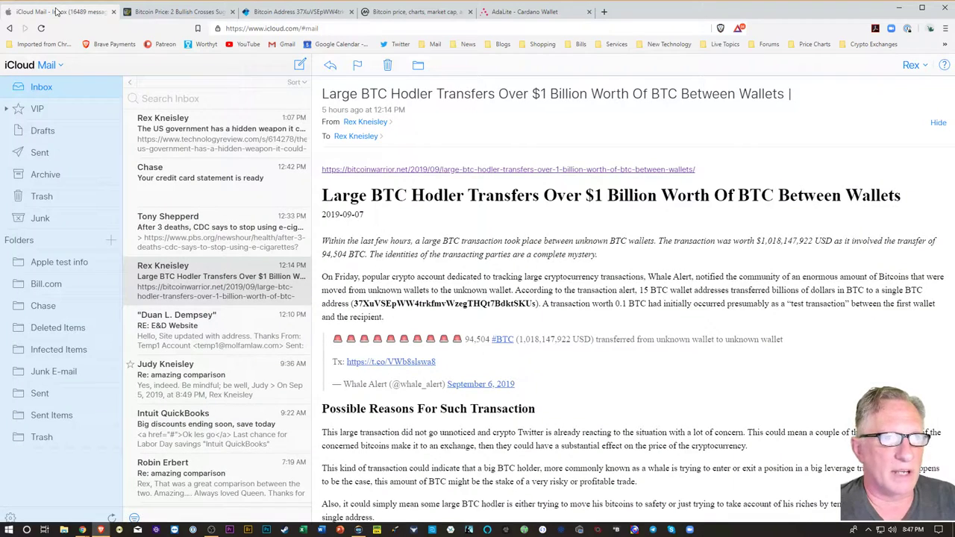
left_click(300, 66)
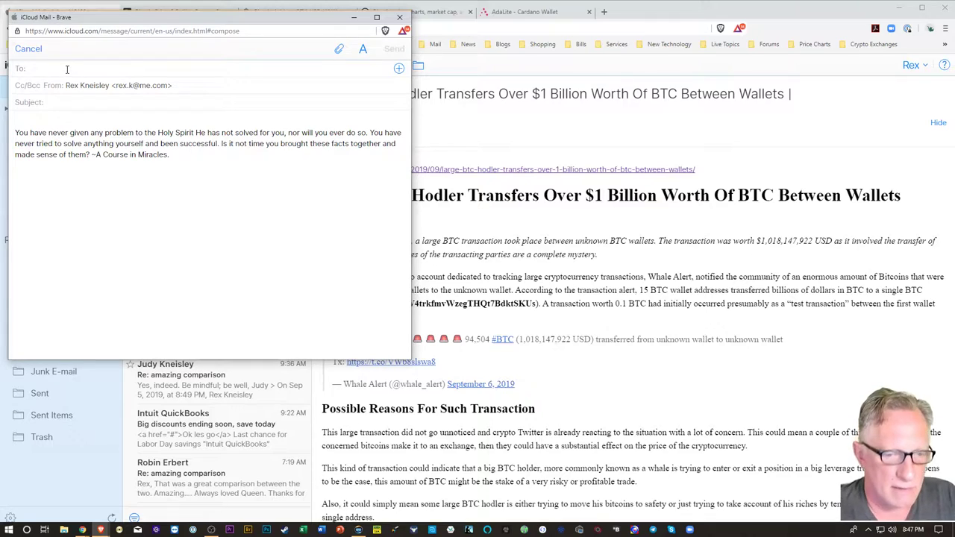
type("rex")
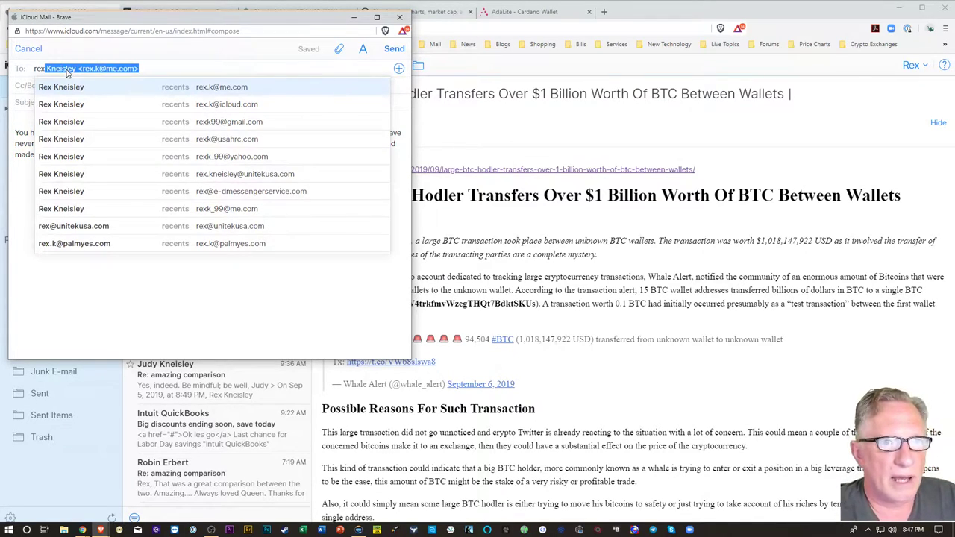
left_click(74, 89)
left_click(61, 102)
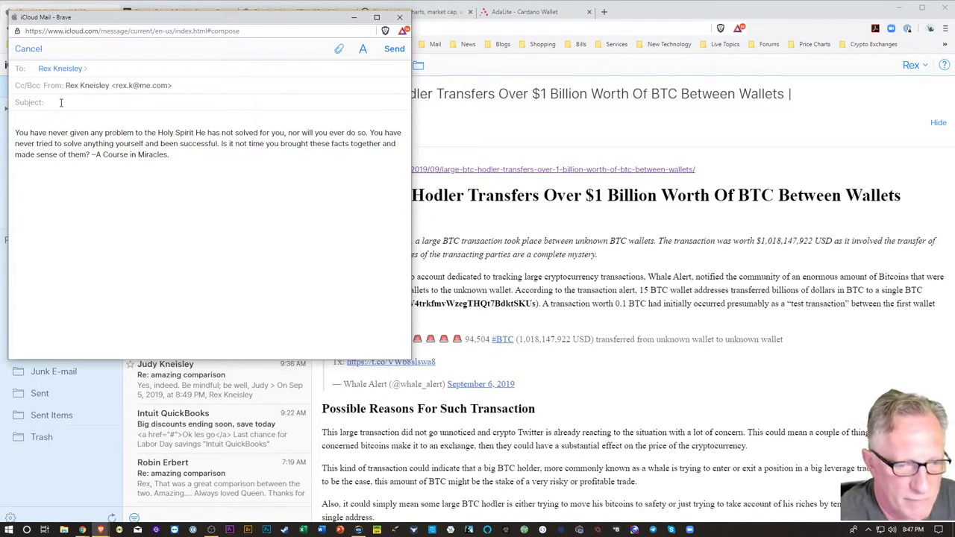
type("ada")
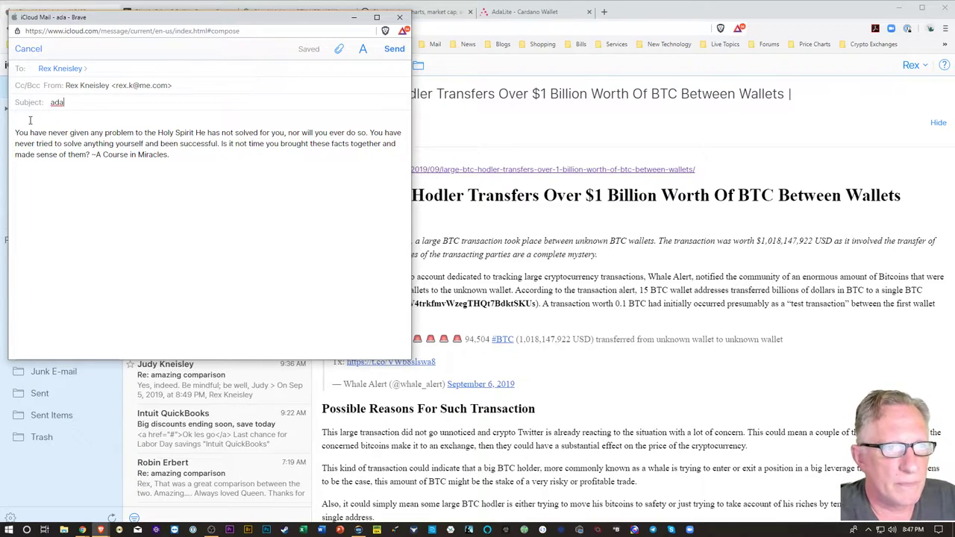
Step: Paste the copied Cardano address above the signature with blank lines below it, send the email, and return to AdaLite
left_click(30, 120)
right_click(39, 121)
left_click(65, 193)
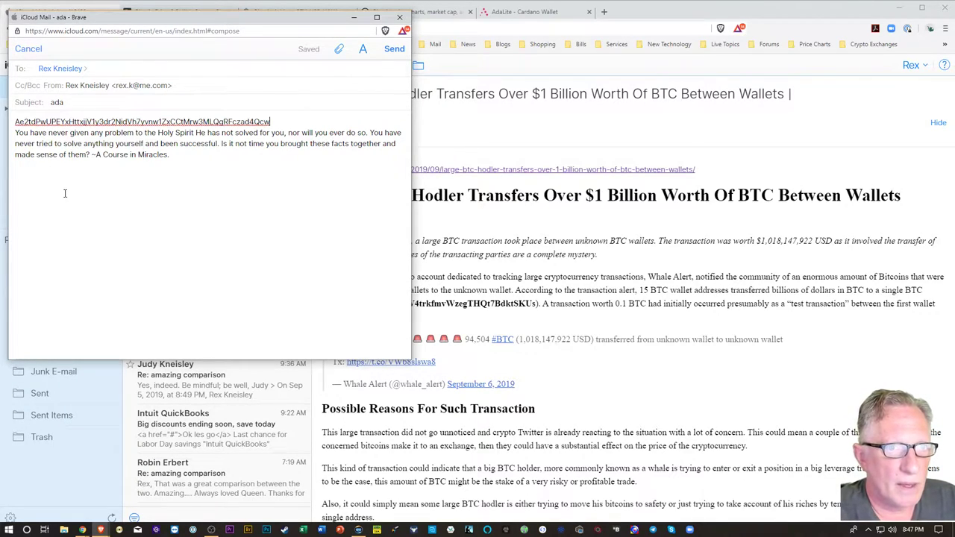
key("Return")
key("Return")
key("Return")
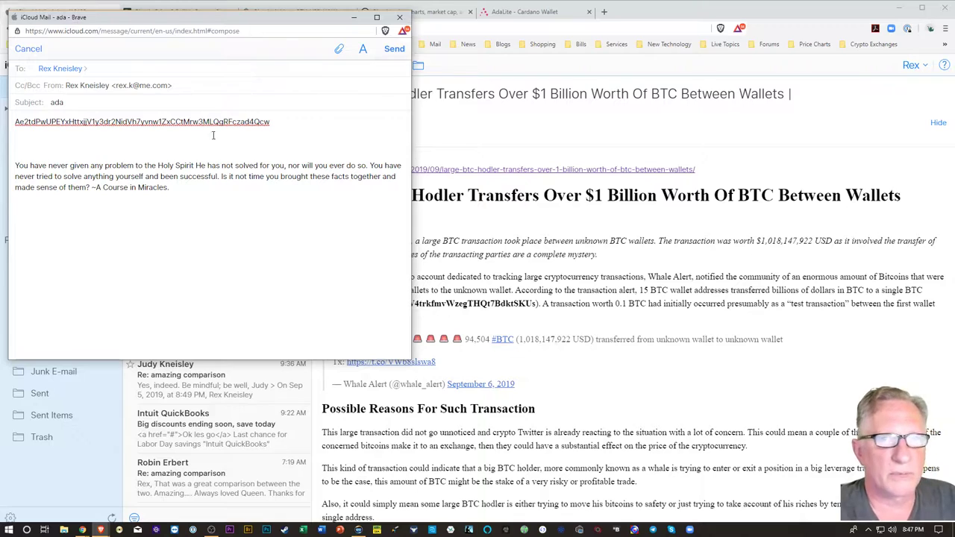
left_click(395, 50)
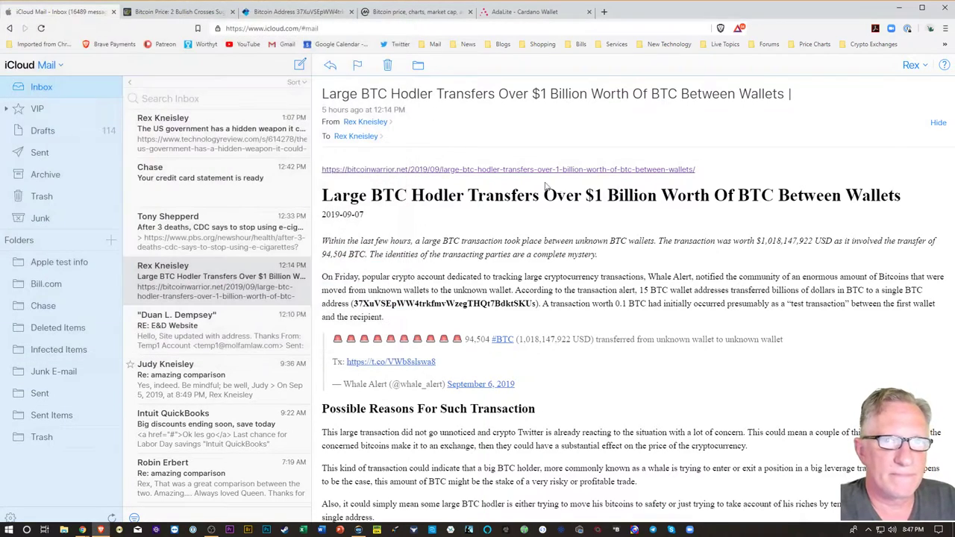
left_click(511, 14)
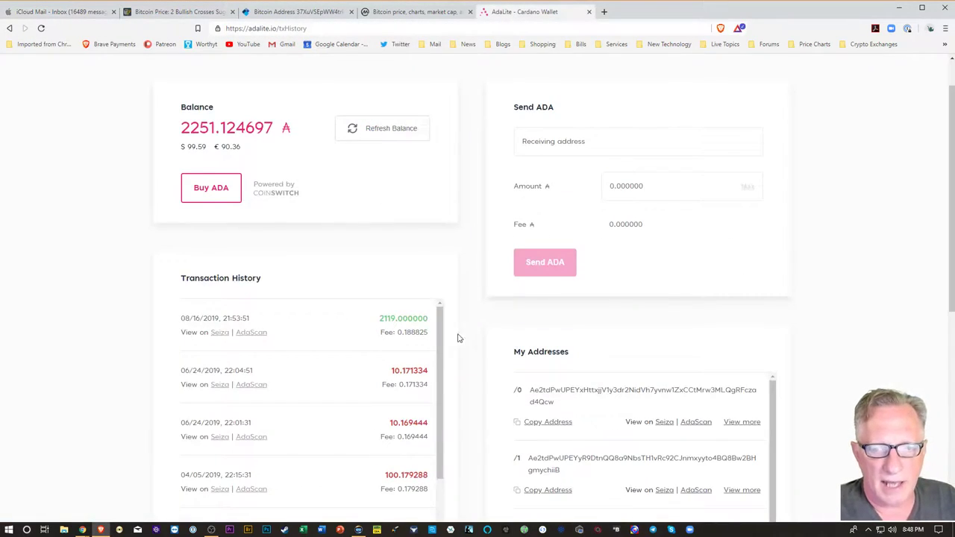
Step: Bring up the phone mirror, then switch to Ledger Live and unlock it by entering the account password
left_click(358, 527)
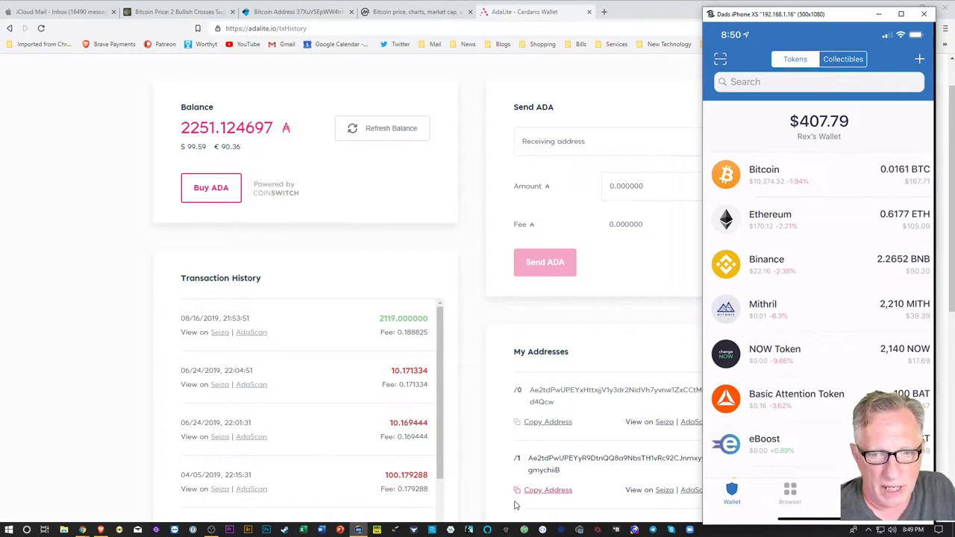
left_click(542, 529)
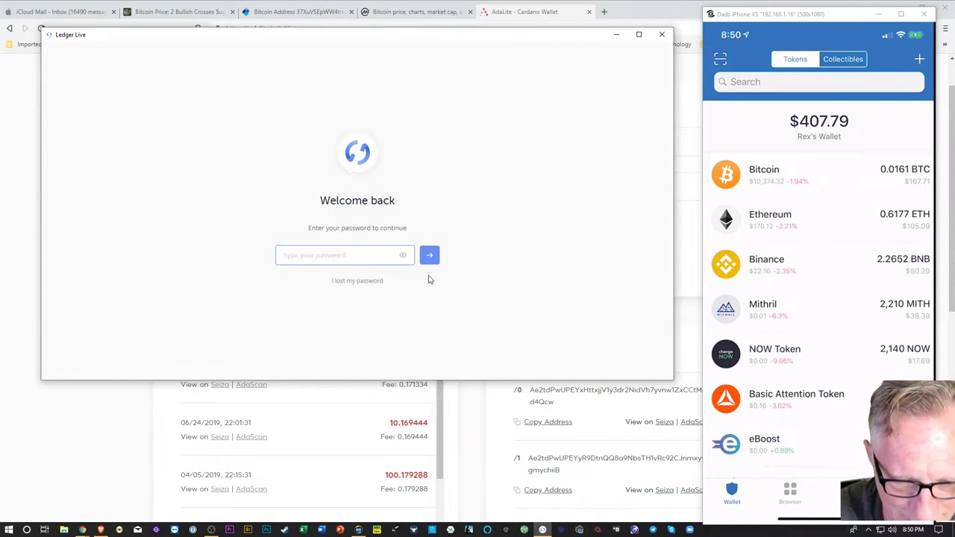
type("••••••")
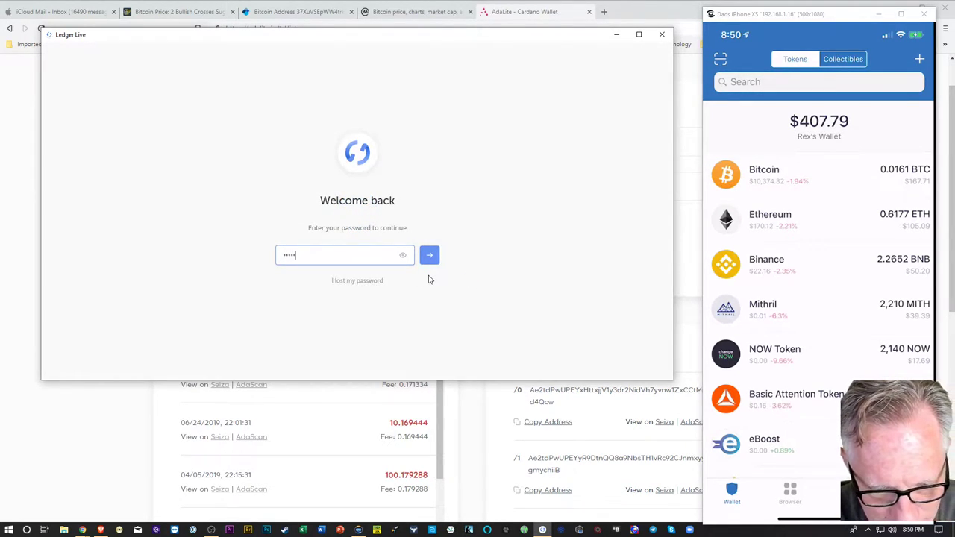
type("•••••")
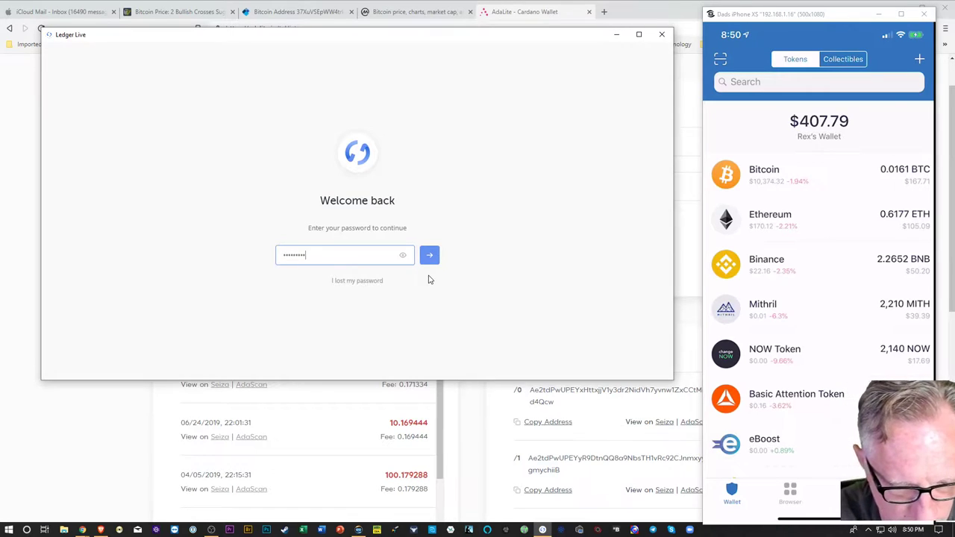
key("Return")
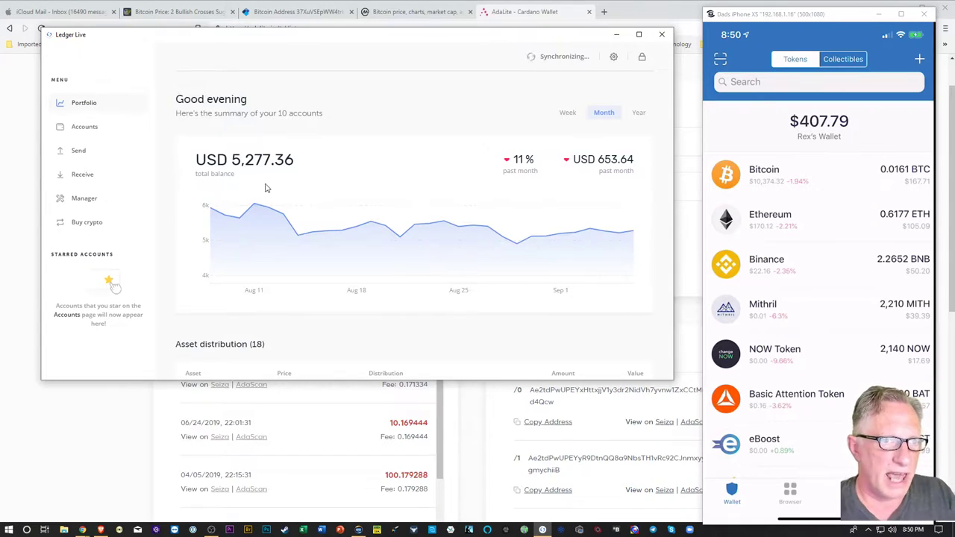
Step: Open the Bitcoin (native segwit) account in Ledger Live and minimize the browser to leave Ledger Live beside the phone mirror
left_click(87, 128)
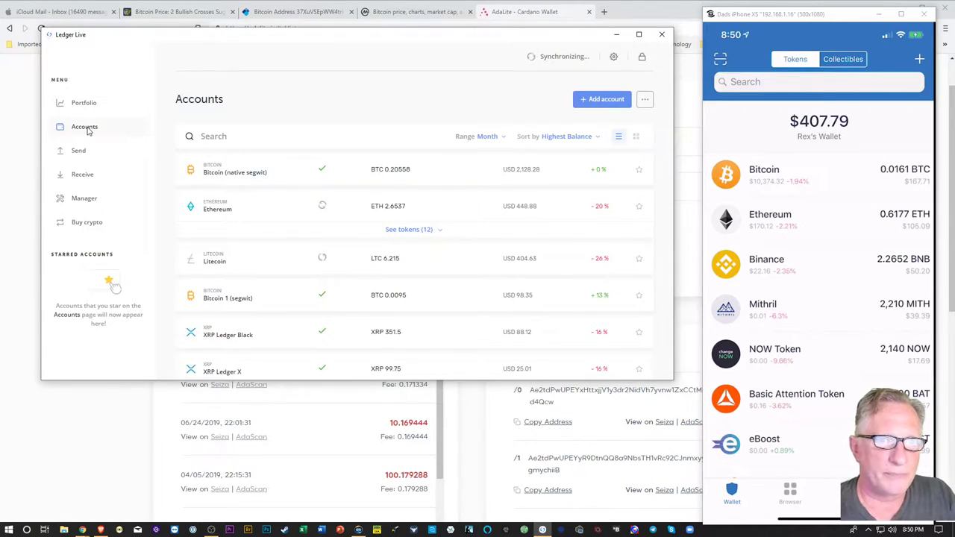
left_click(230, 173)
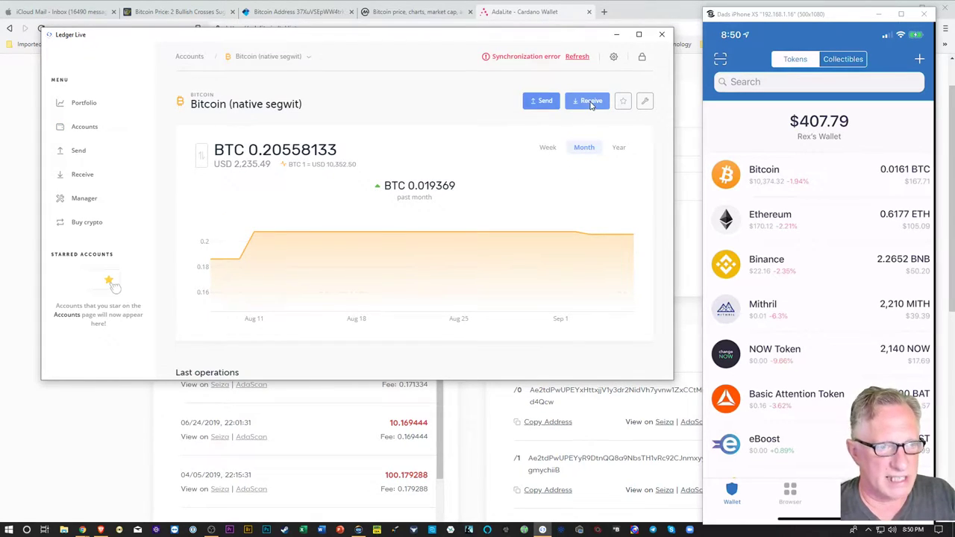
left_click(660, 34)
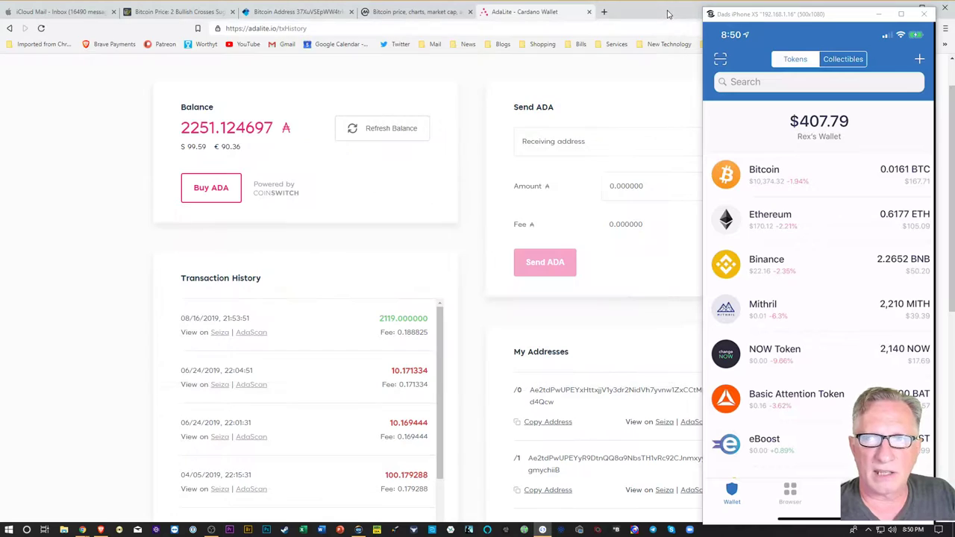
left_click(900, 14)
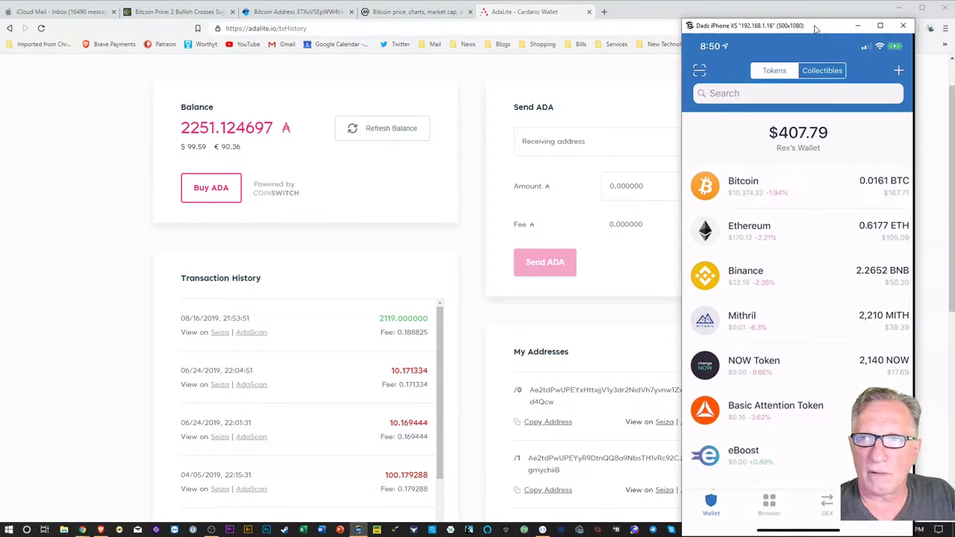
left_click(897, 7)
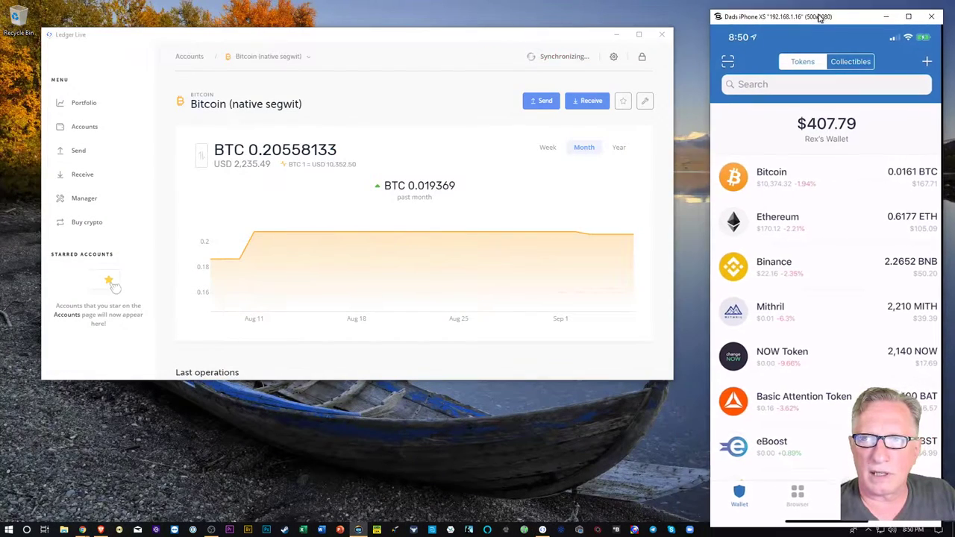
Step: Start receiving Bitcoin in Ledger Live with Bitcoin (native segwit) as the account to credit, and continue to the device connection stage
left_click(434, 41)
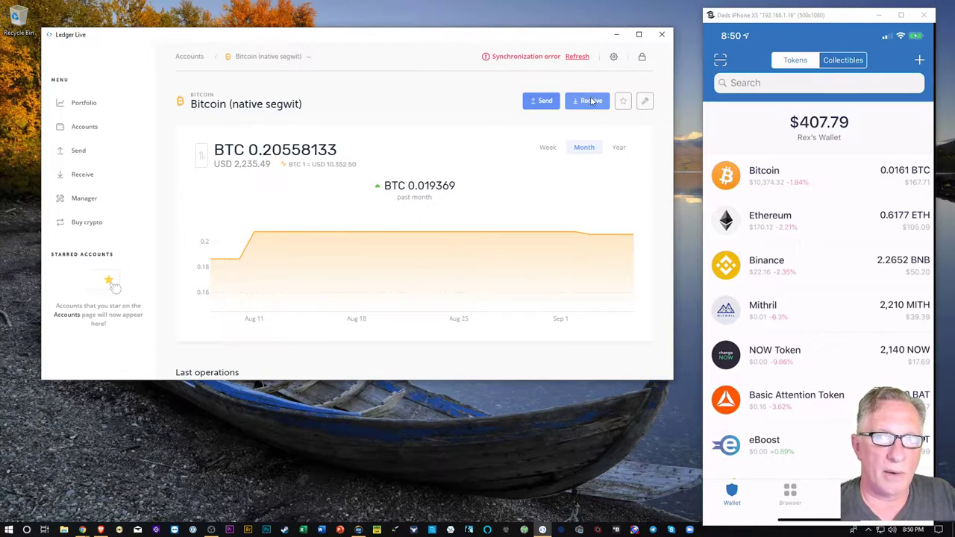
left_click(590, 101)
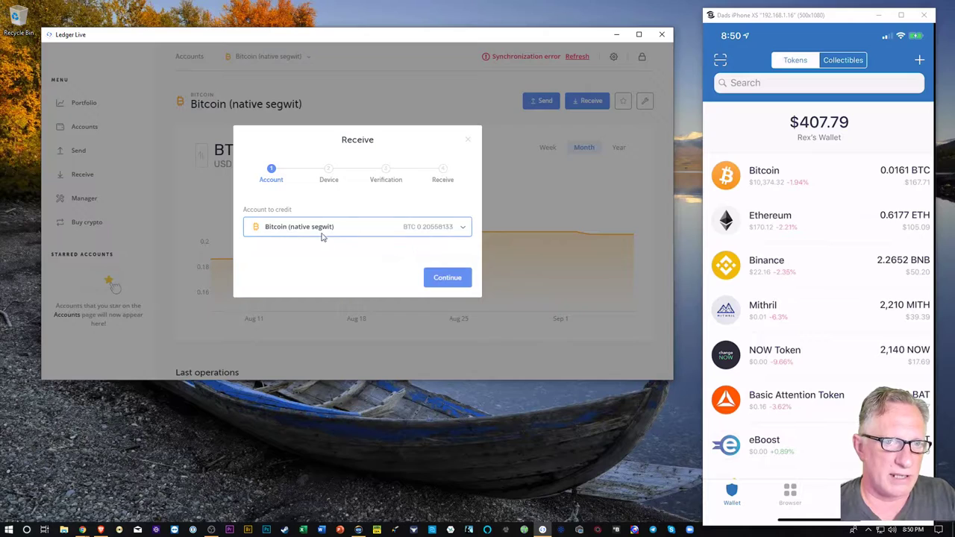
left_click(448, 279)
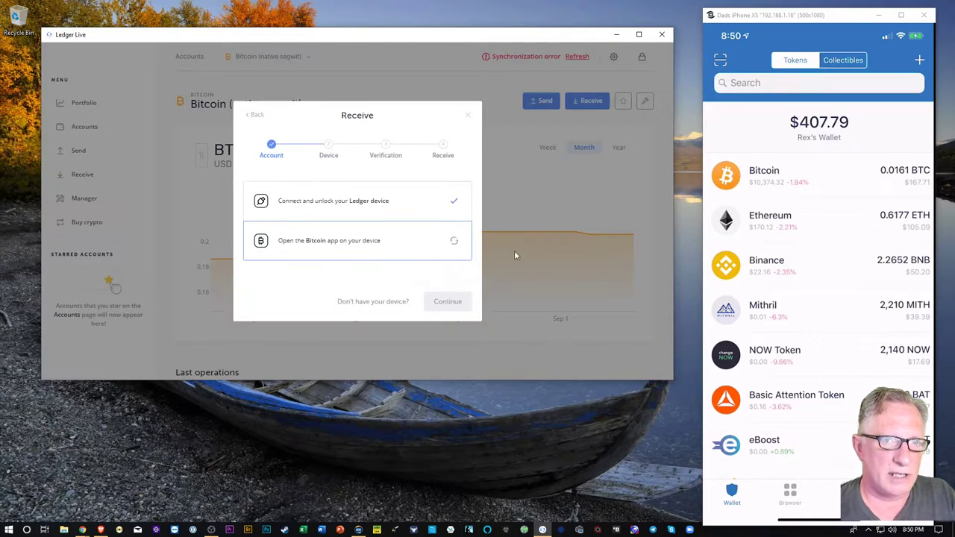